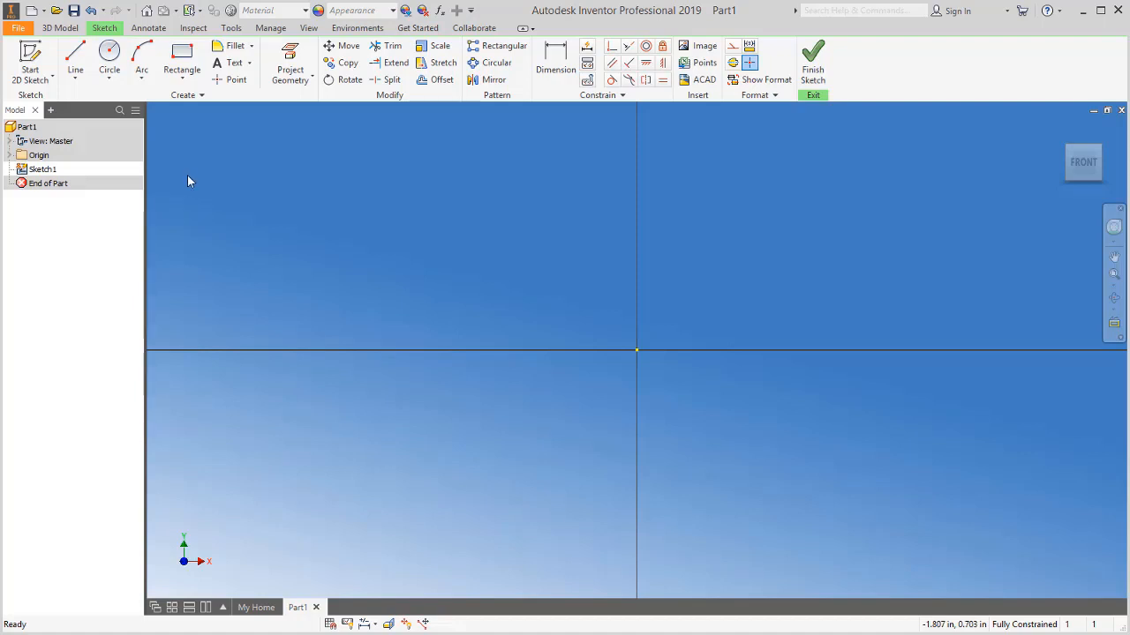
Sketch a circle centred on the origin with a diameter of 1 in.
left_click(111, 71)
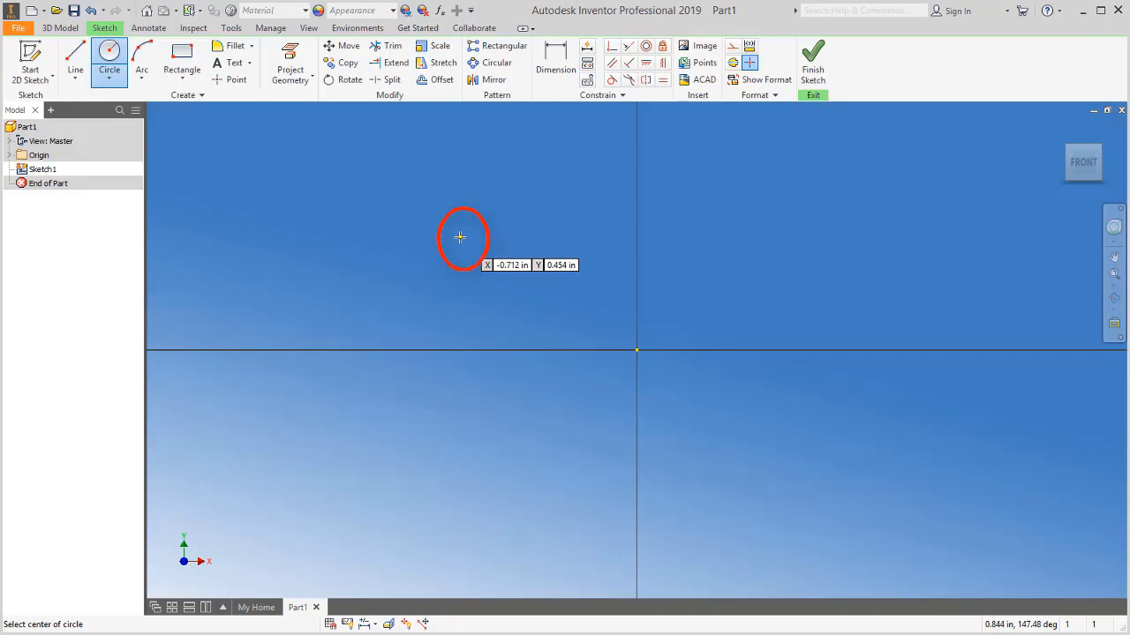
left_click(638, 350)
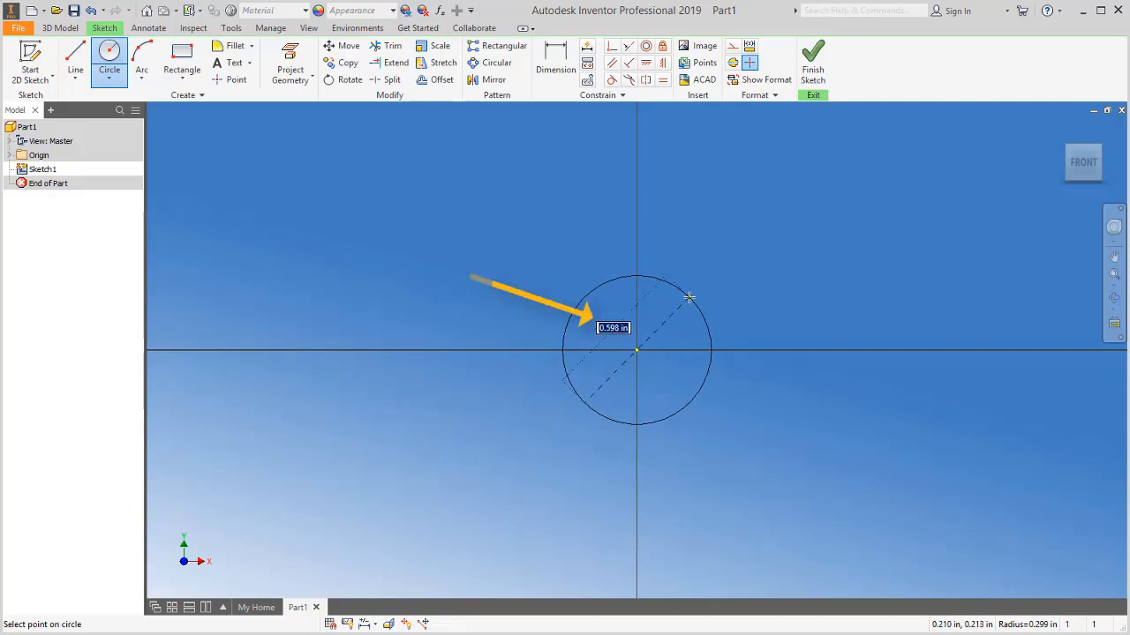
type("1")
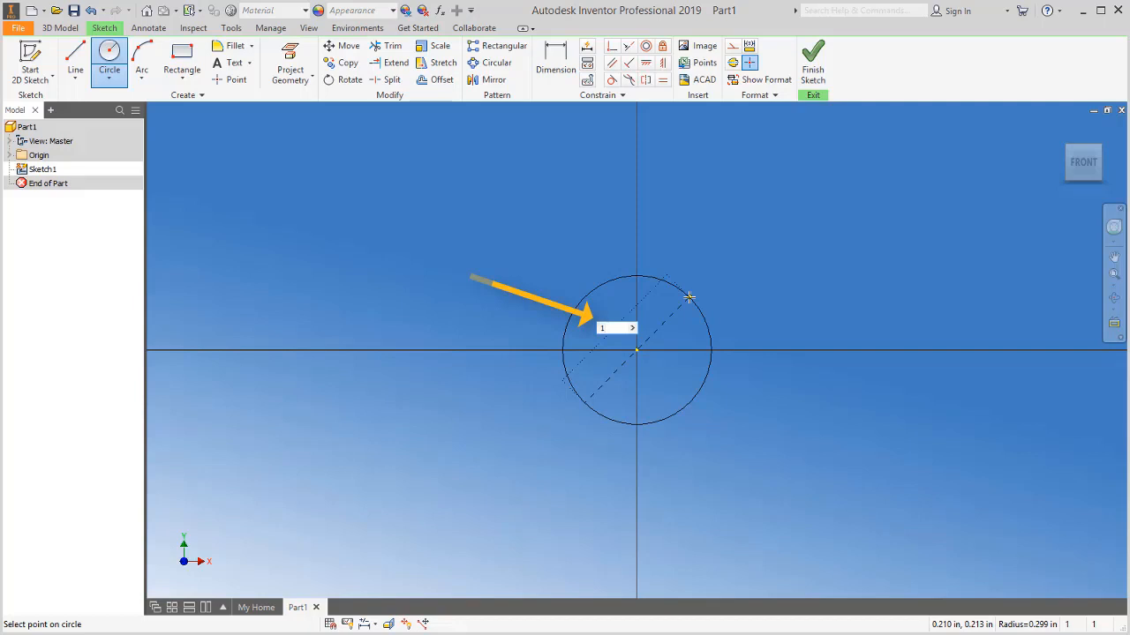
key("Return")
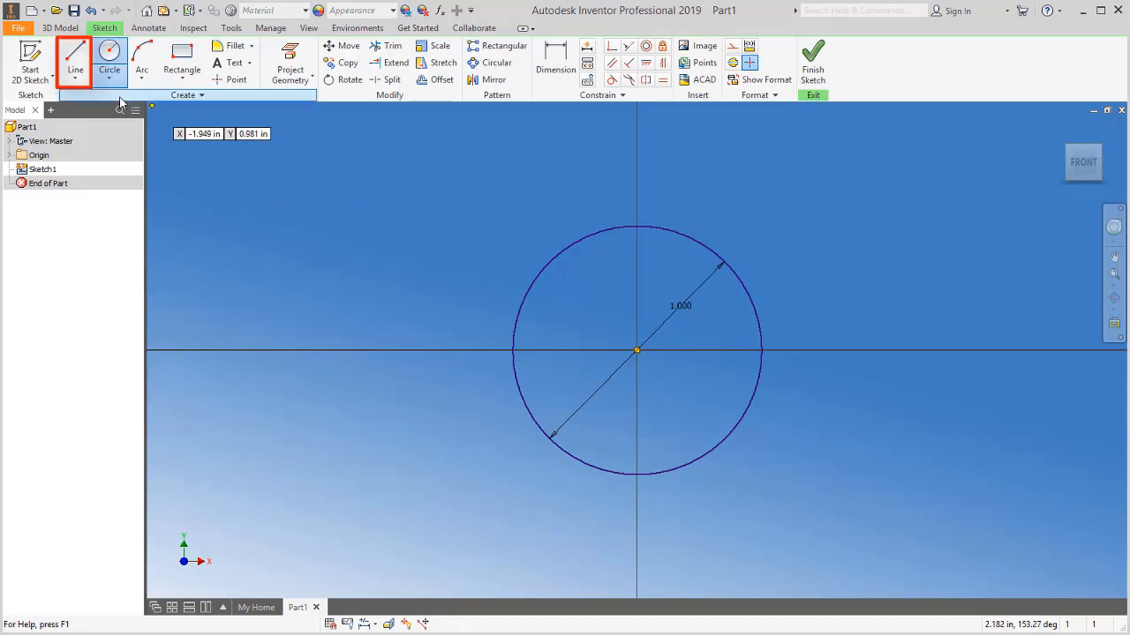
Draw a vertical line to the left of the circle, extending above and below the horizontal axis, and finish the sketch.
left_click(75, 57)
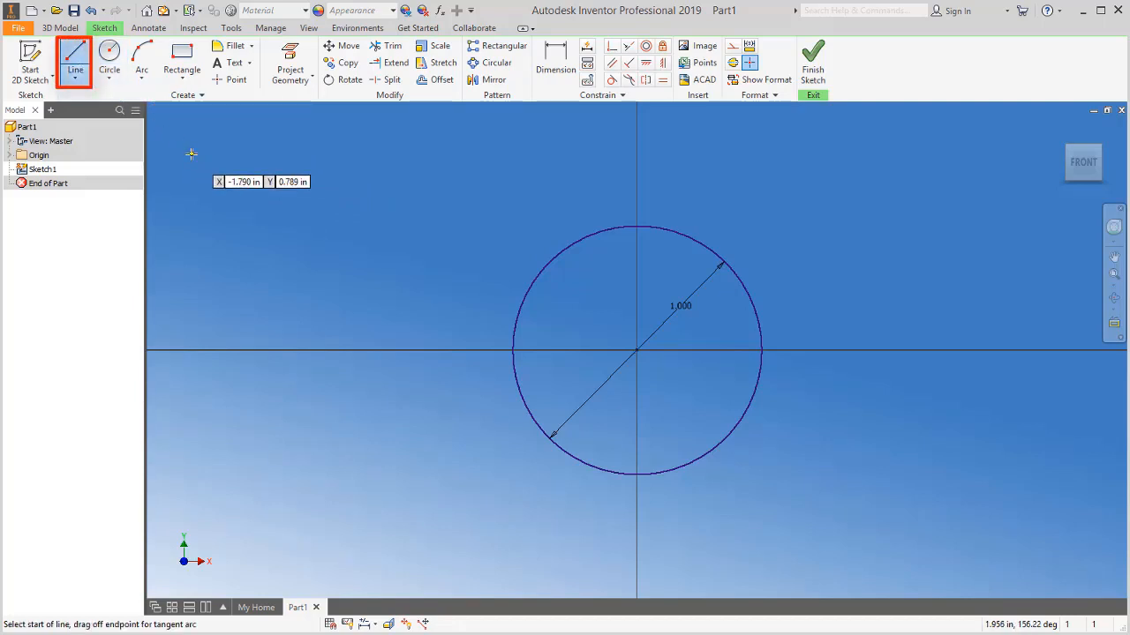
left_click(325, 202)
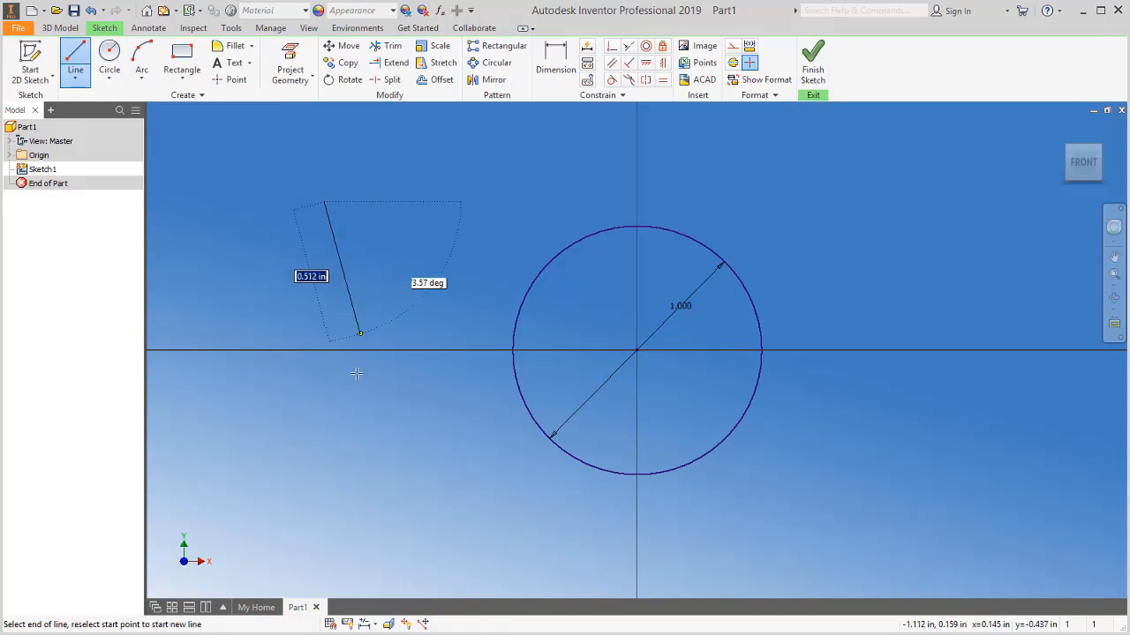
left_click(324, 461)
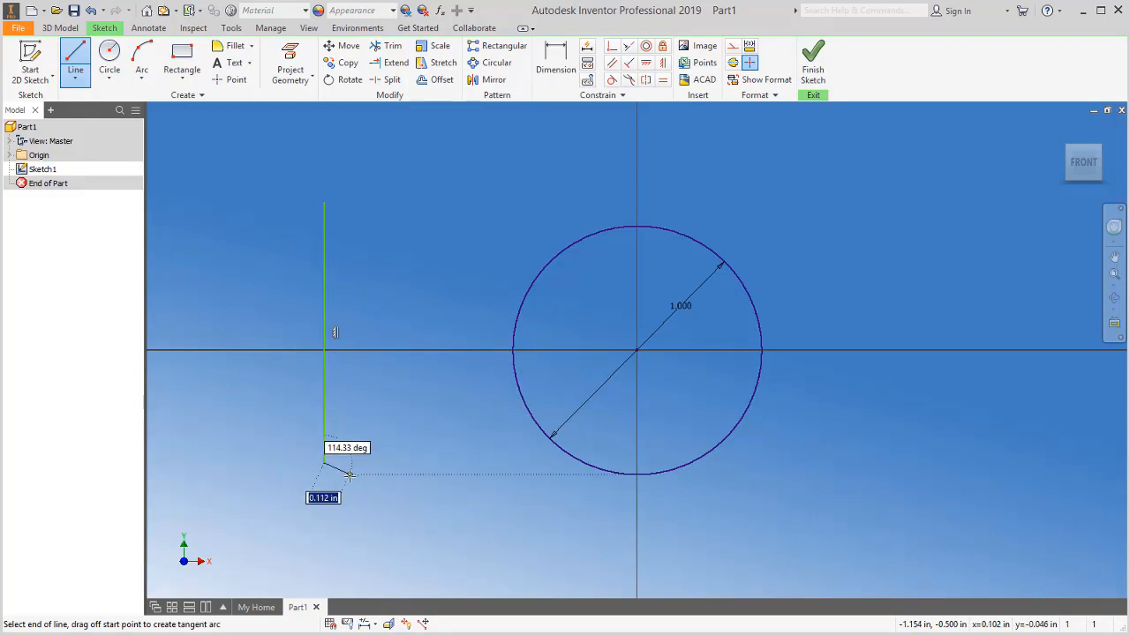
key("Escape")
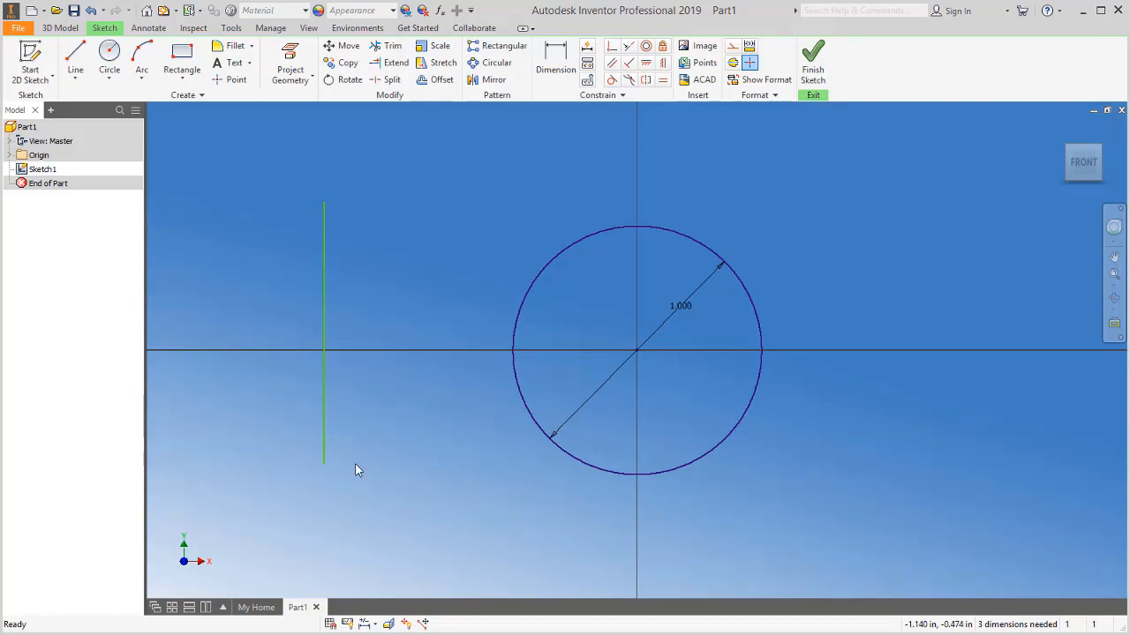
left_click(817, 71)
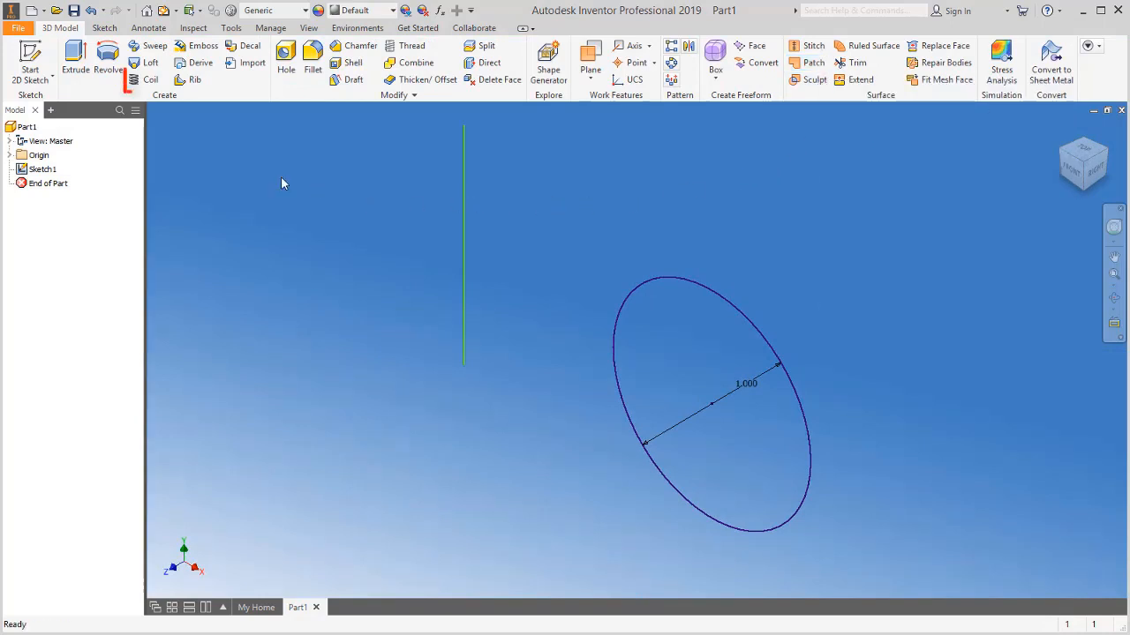
Start a Coil feature from the circle profile, using the vertical sketch line as its axis.
left_click(148, 83)
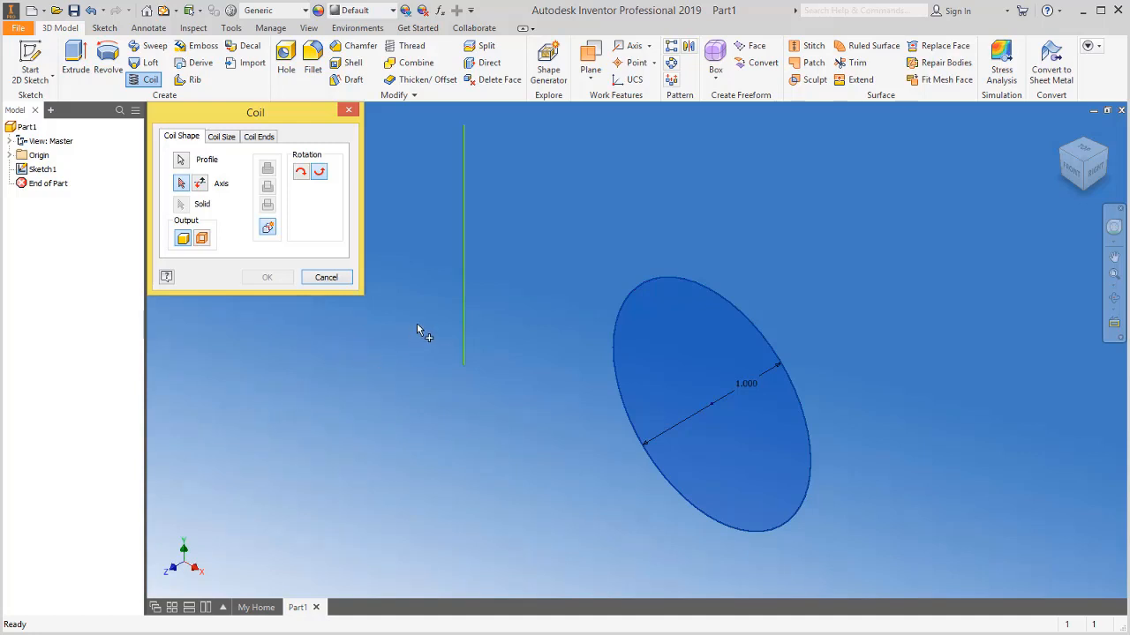
left_click(463, 297)
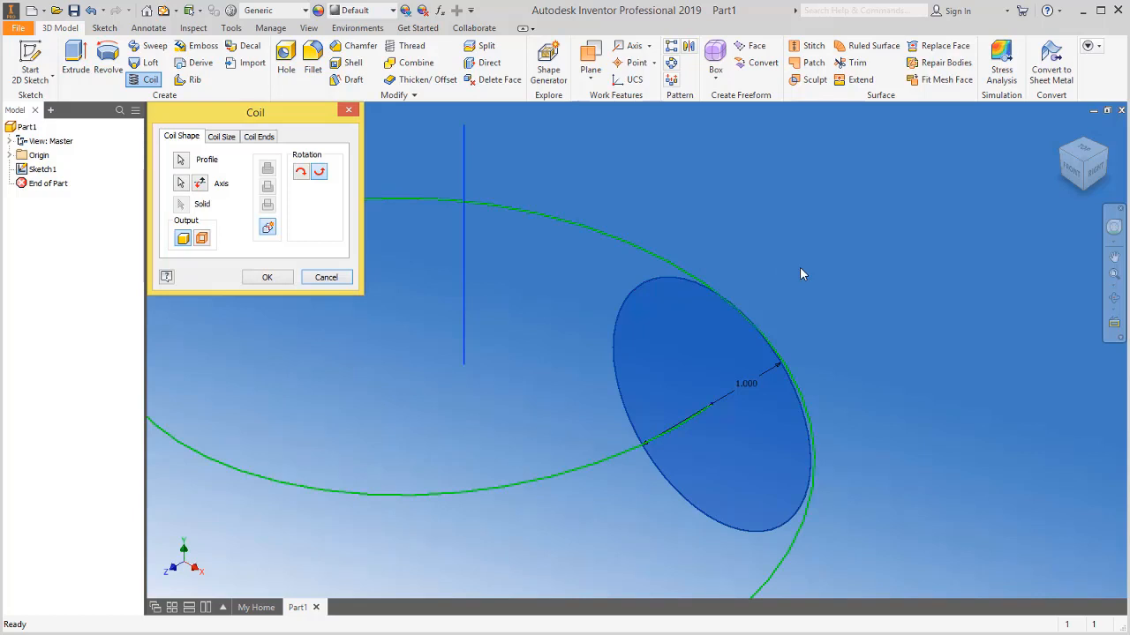
left_click(1114, 276)
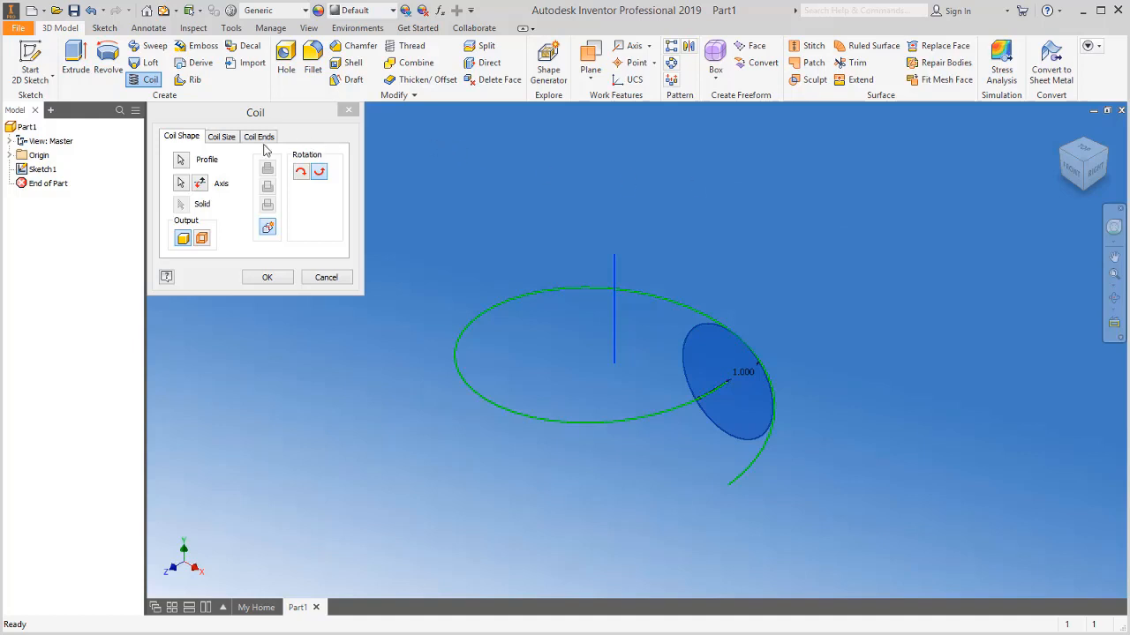
Size the coil by Pitch and Revolution with a pitch of 2 in and 10 revolutions.
left_click(221, 137)
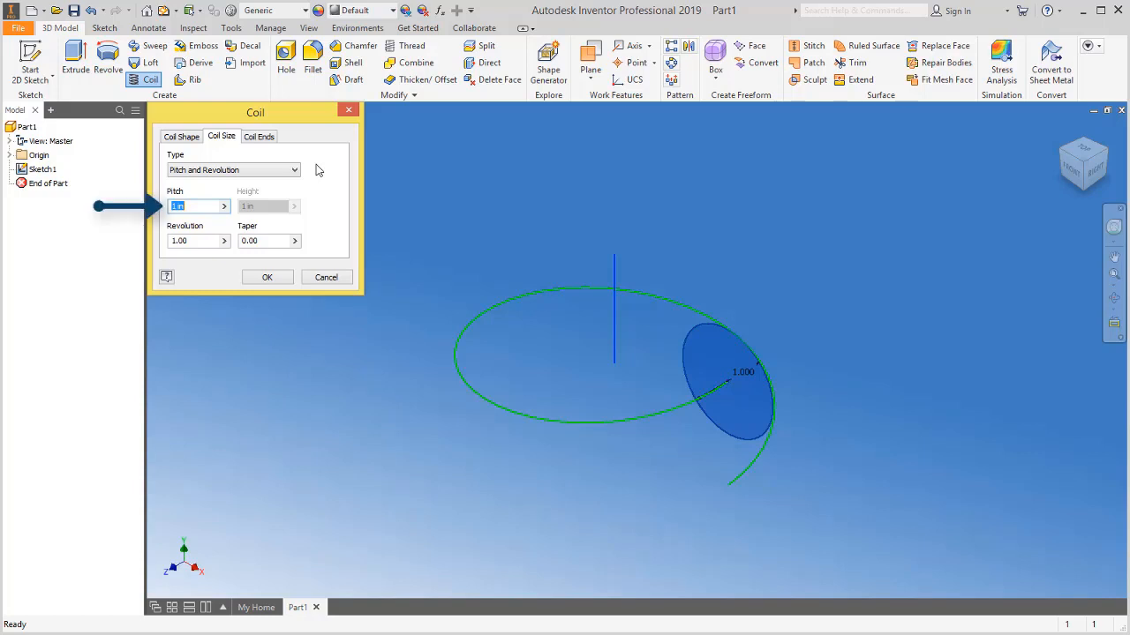
key("Left")
key("Home")
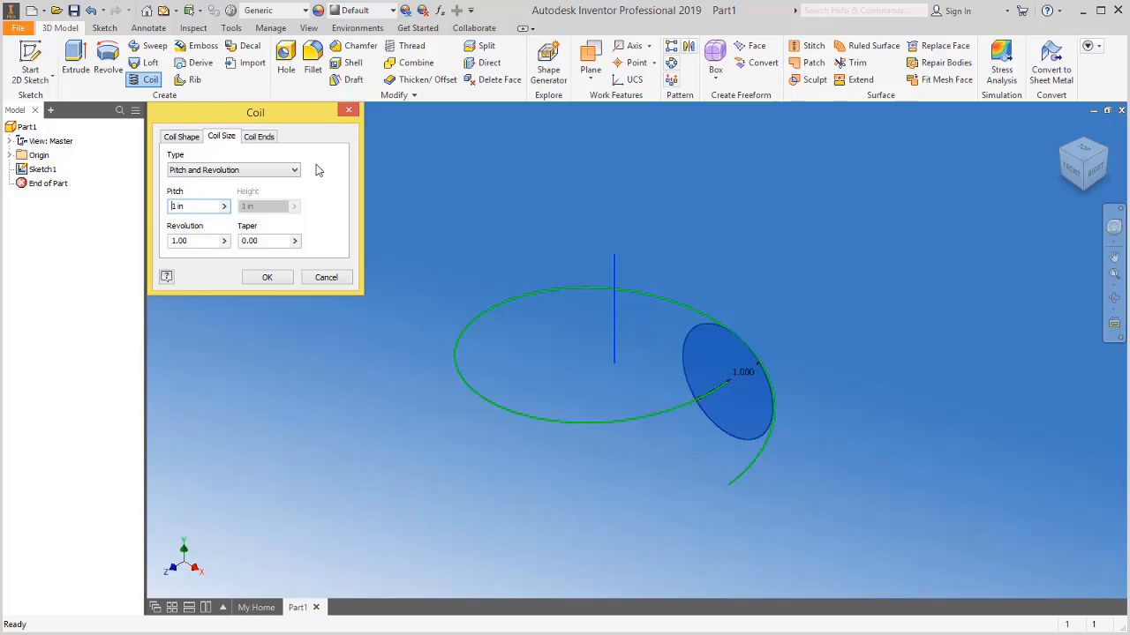
type("2")
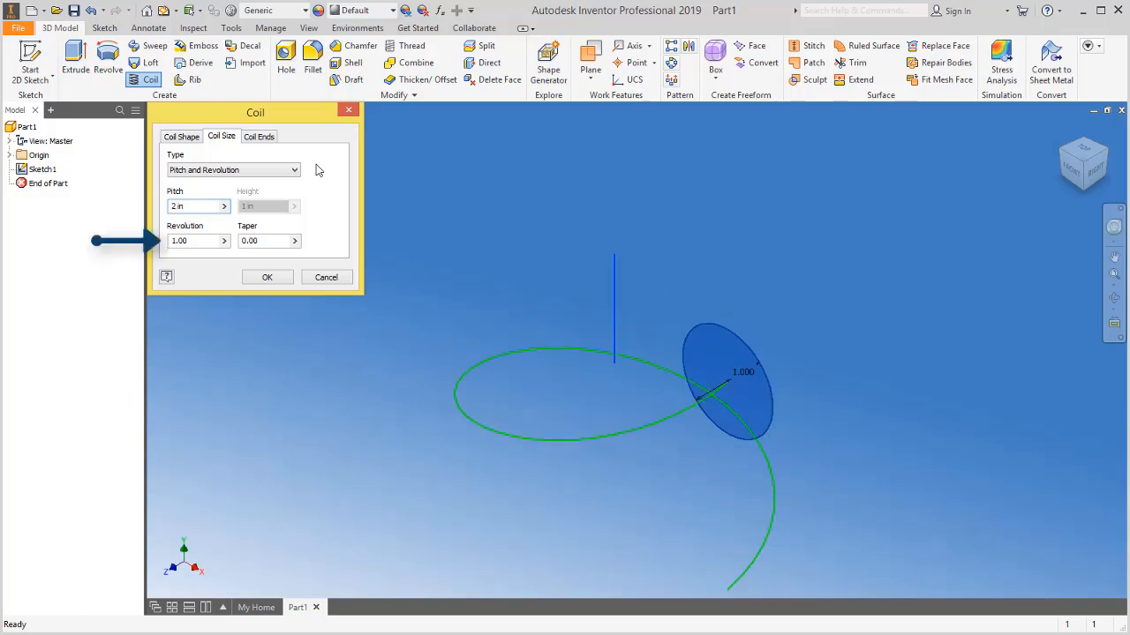
left_click(191, 239)
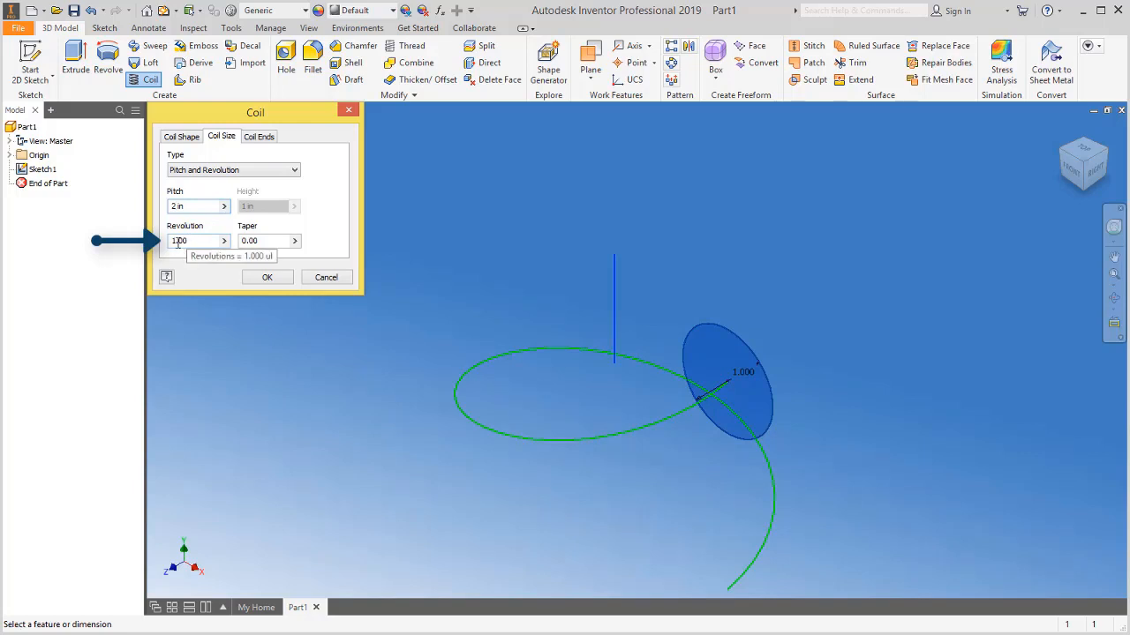
left_click(176, 240)
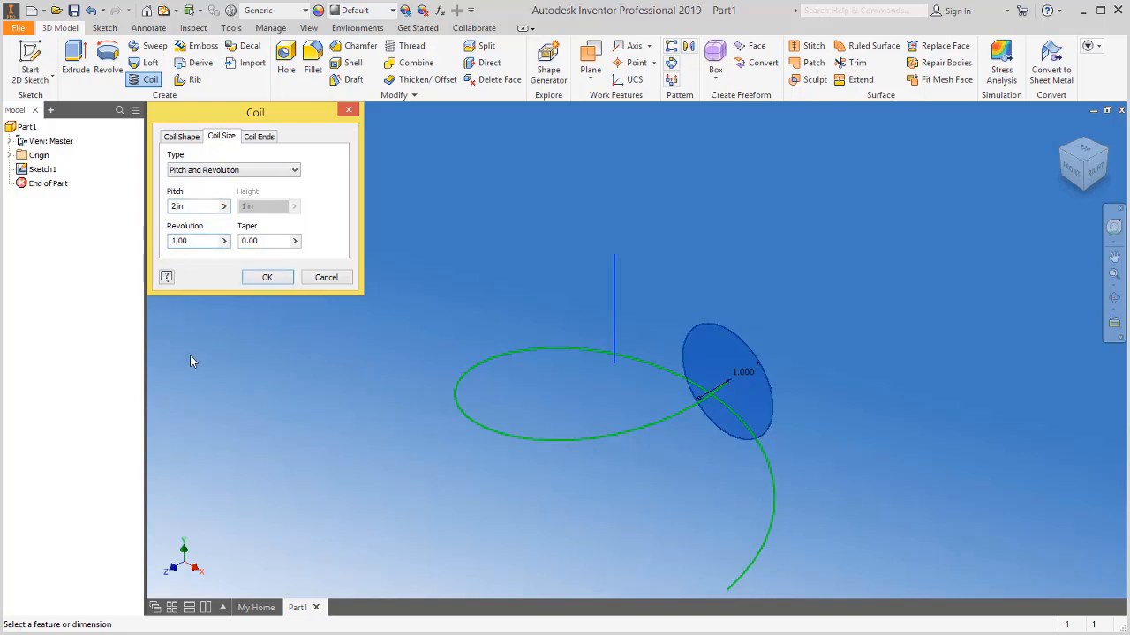
type("0")
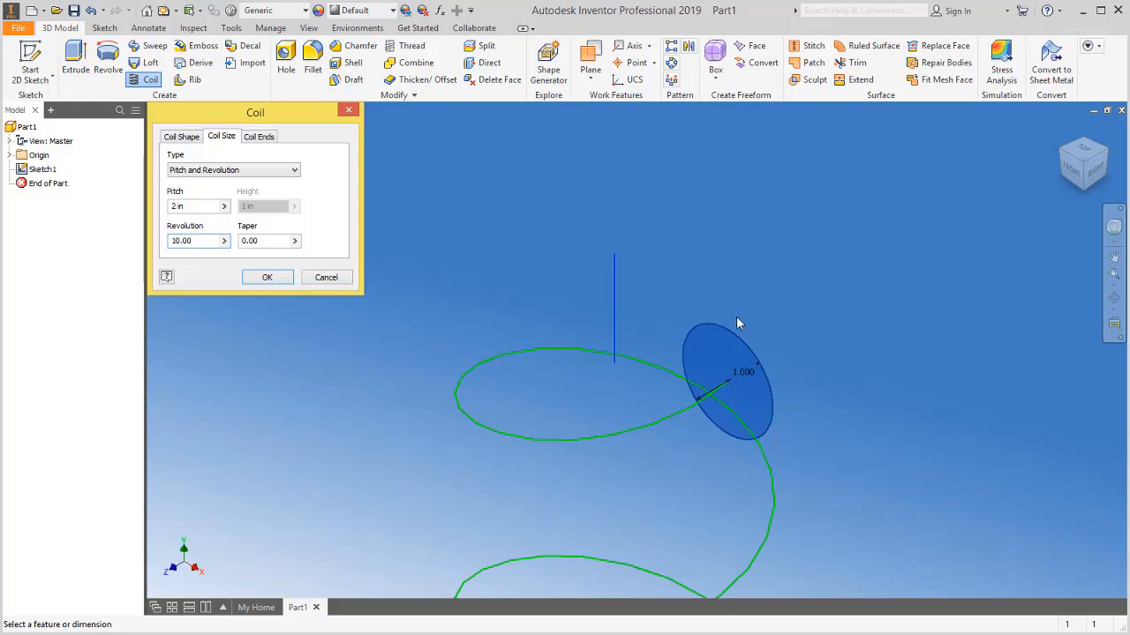
left_click(1114, 278)
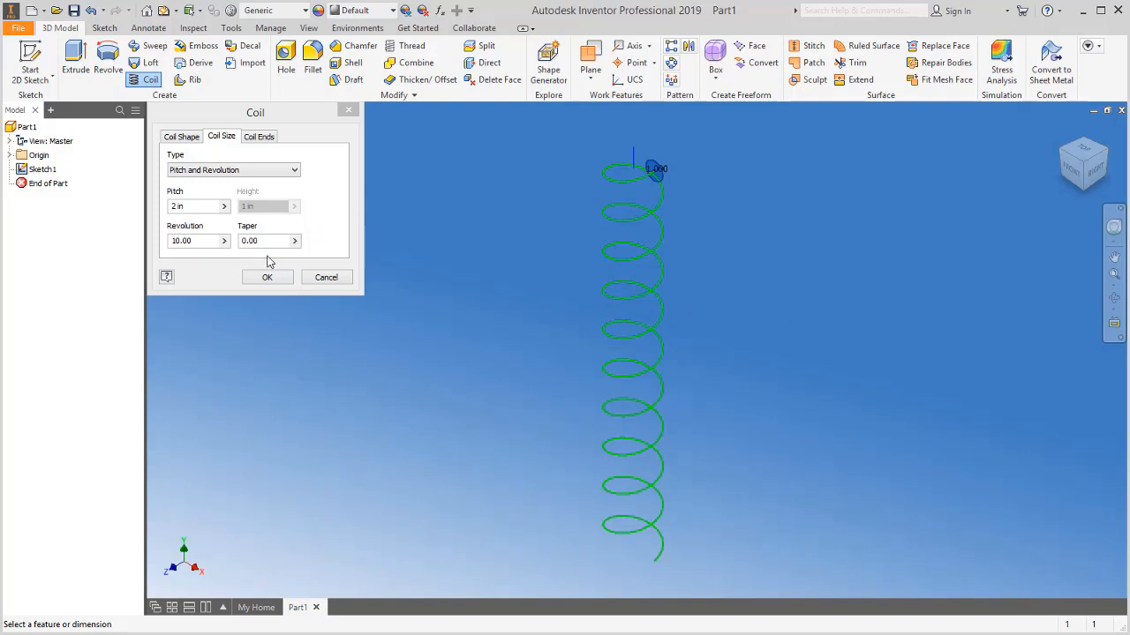
Try a taper of 10 on the coil and reset the taper to 0.
left_click(242, 241)
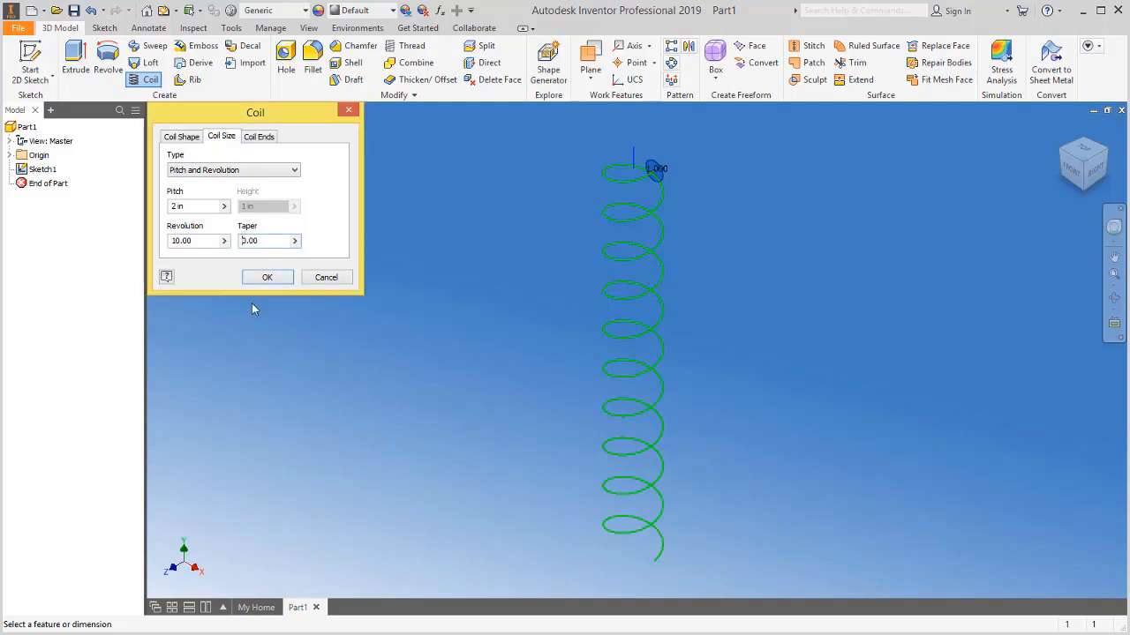
type("1")
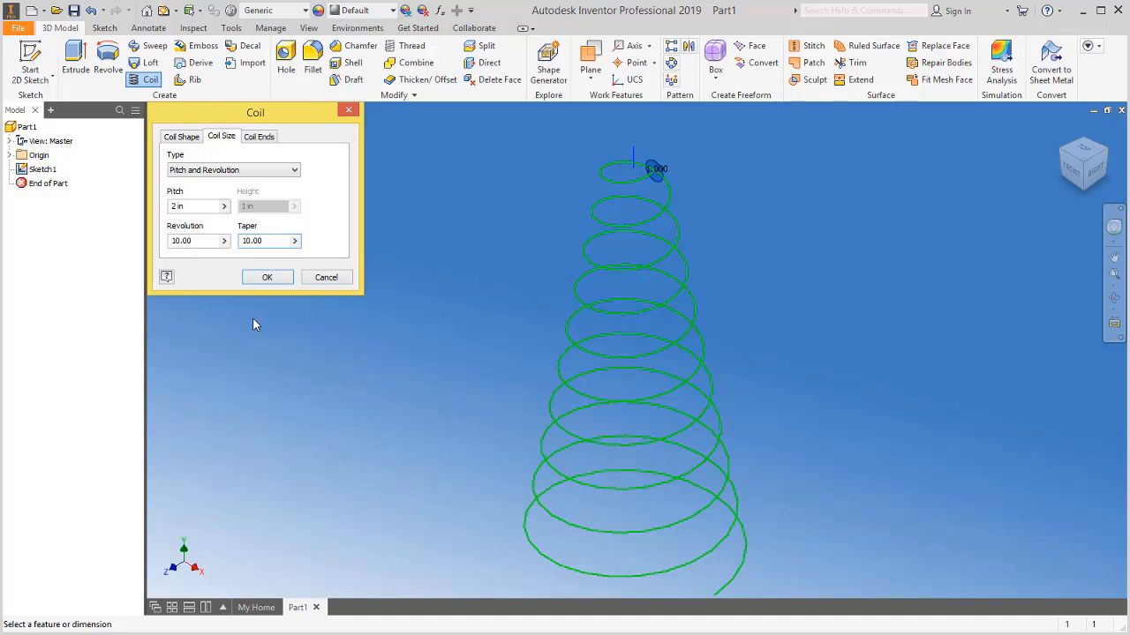
key("BackSpace")
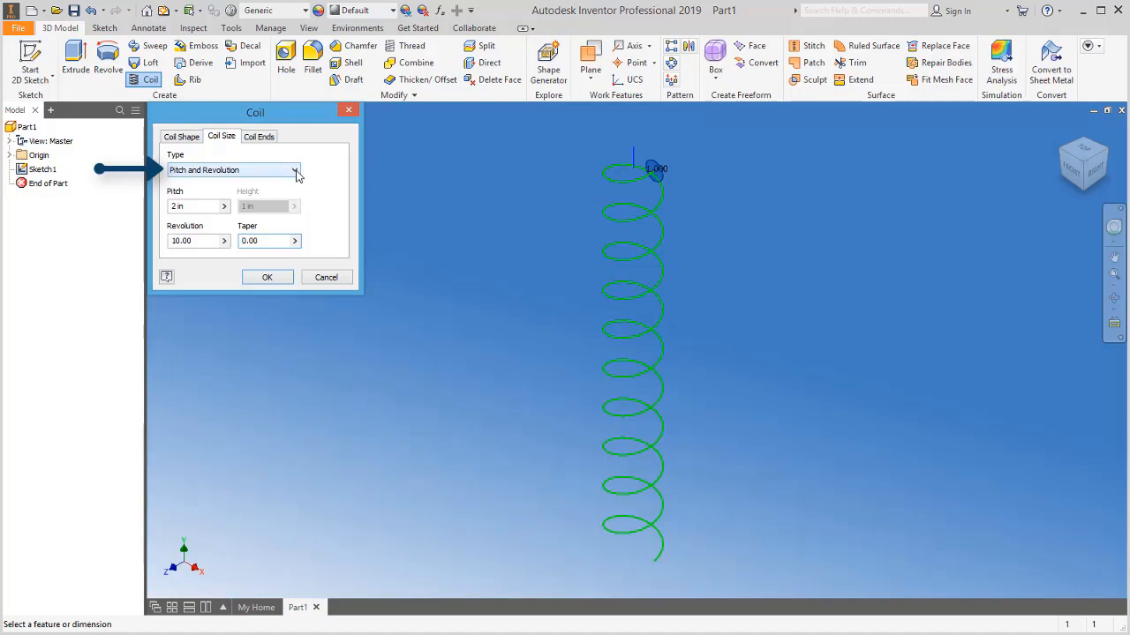
Switch the coil's size type to Revolution and Height, set the height to 20 in, and create the coil.
left_click(295, 172)
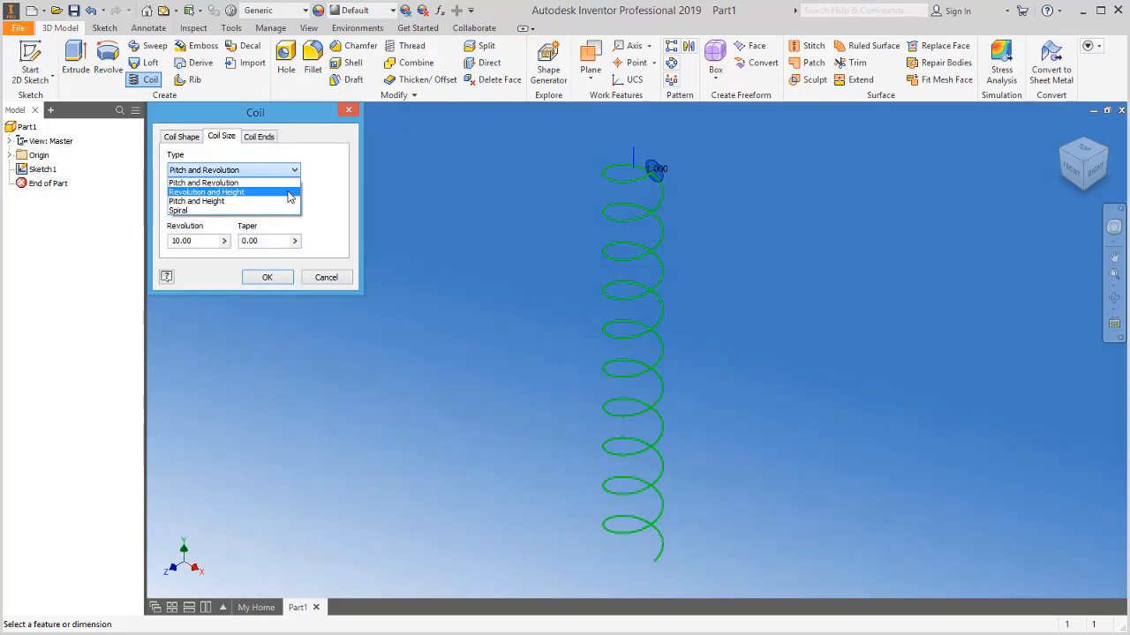
left_click(288, 191)
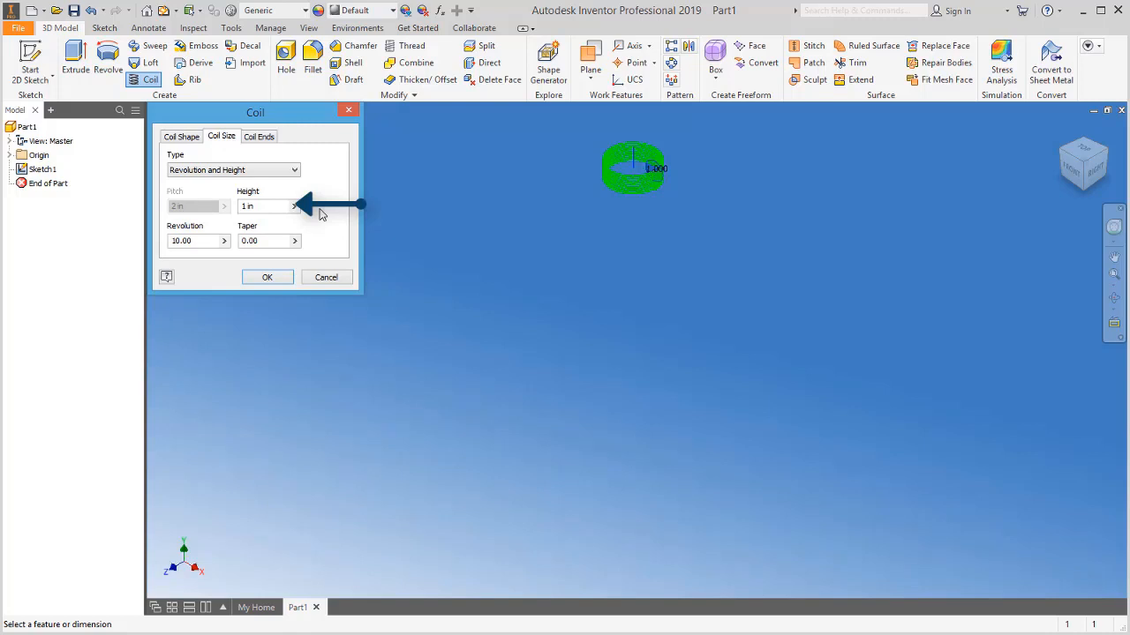
left_click(246, 205)
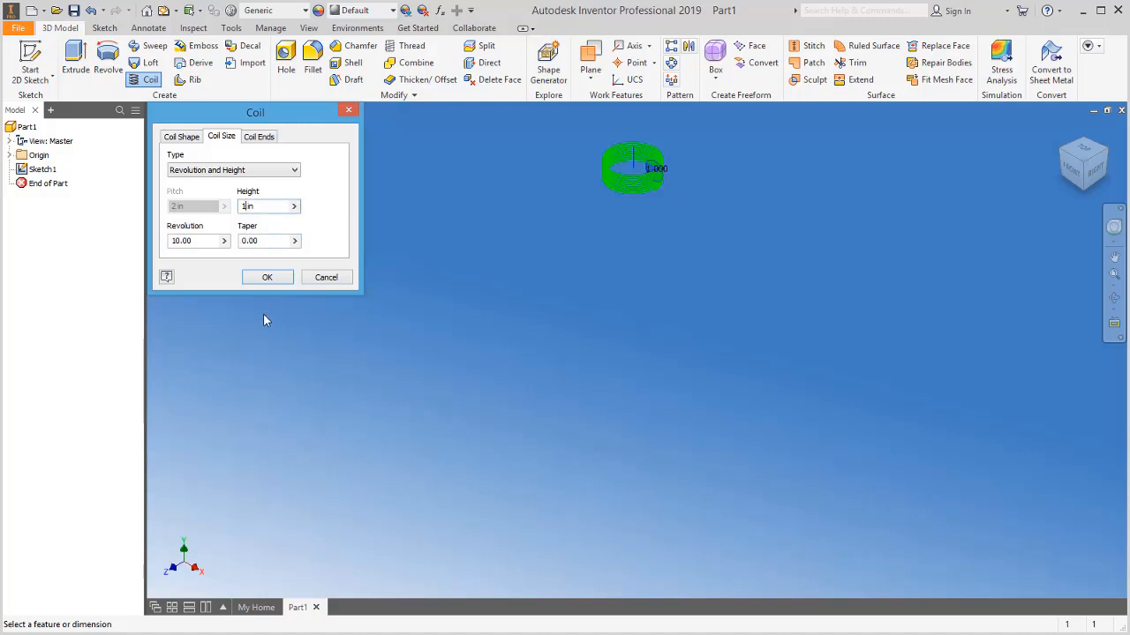
type("0")
key("BackSpace")
type("20")
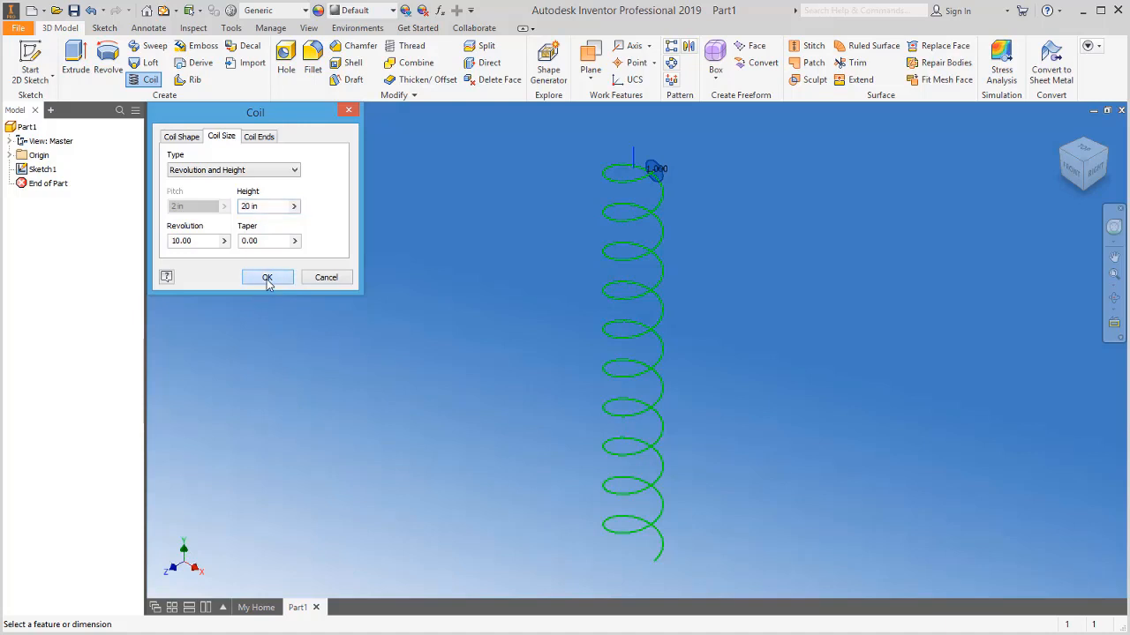
left_click(267, 278)
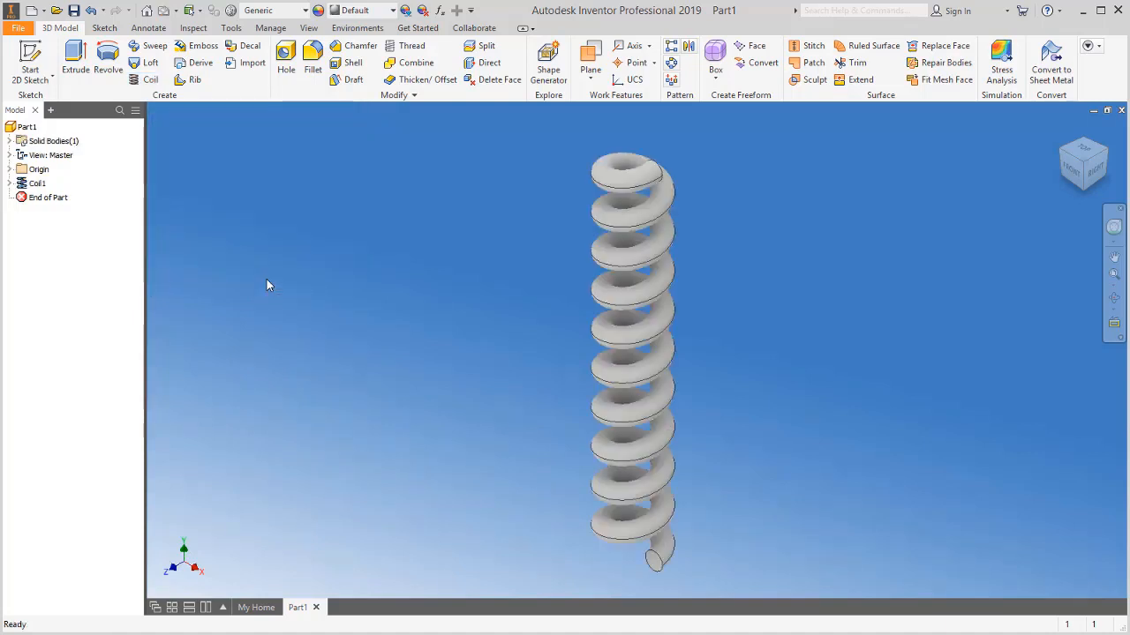